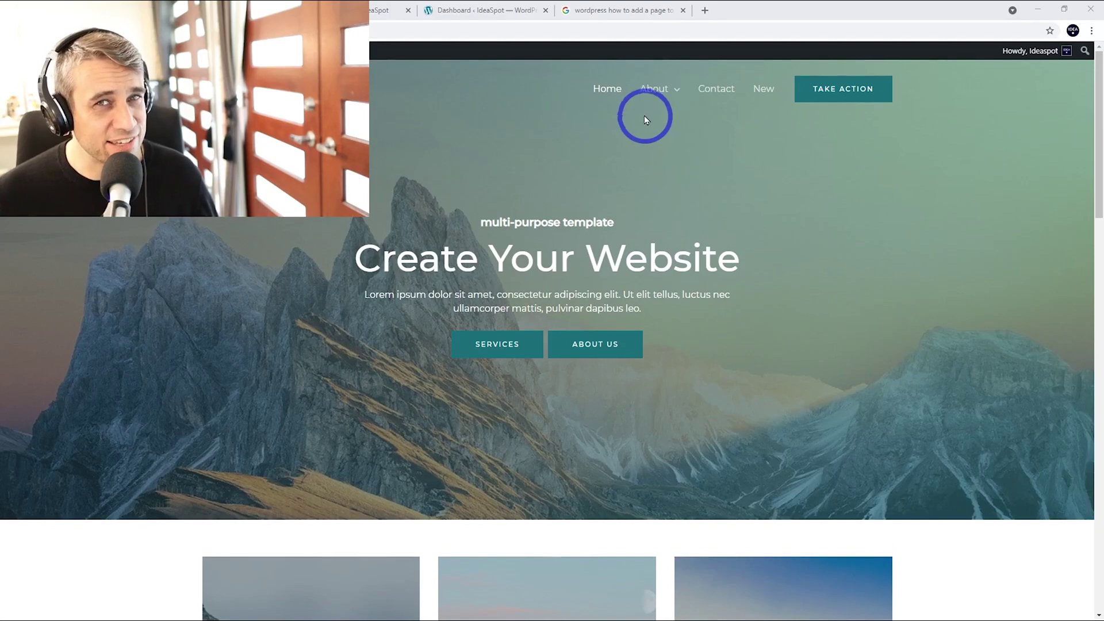
Step: Scroll down the live homepage to review its Home, About, Contact, New menu
scroll(644, 118, down, 20)
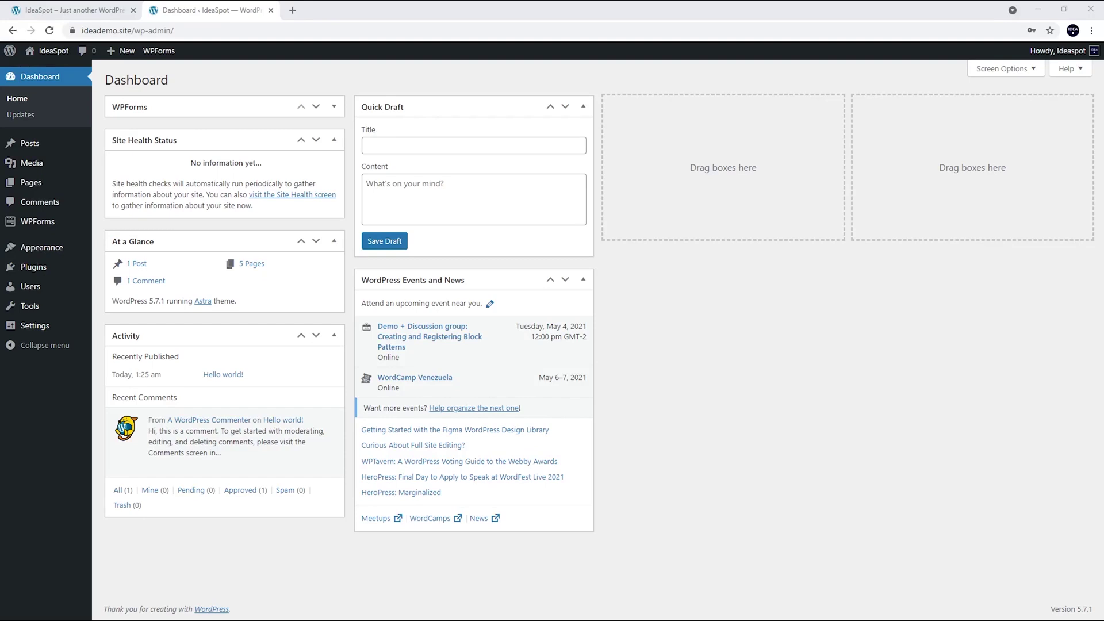
Step: In the Customizer, open the Primary Menu (Home, About, Services, Contact) and list the available pages
mouse_move(48, 248)
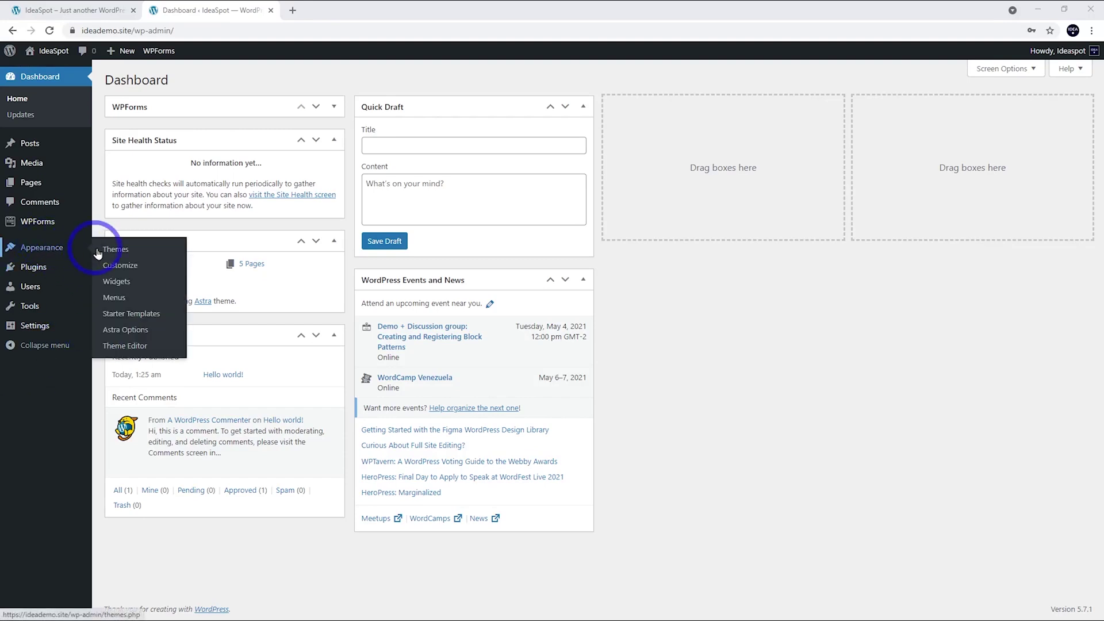
click(117, 270)
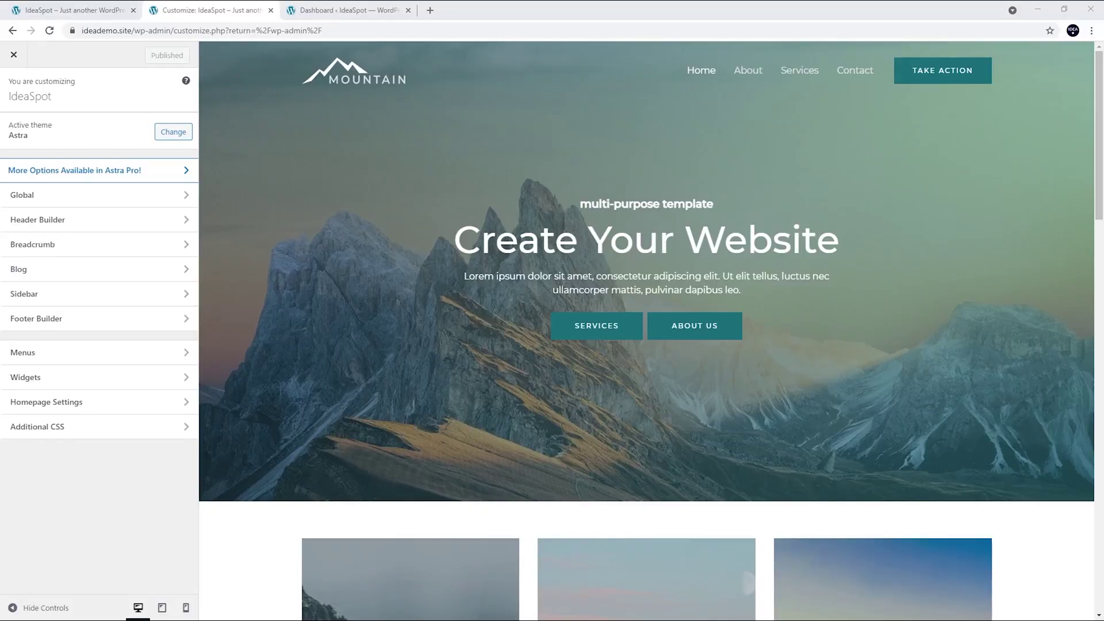
click(26, 357)
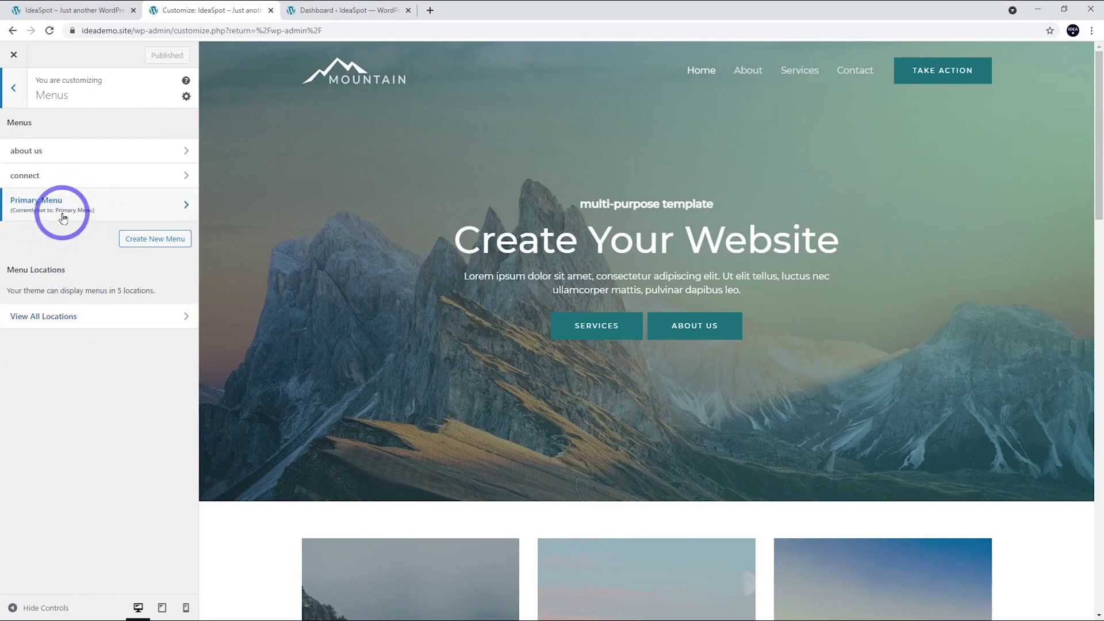
click(84, 212)
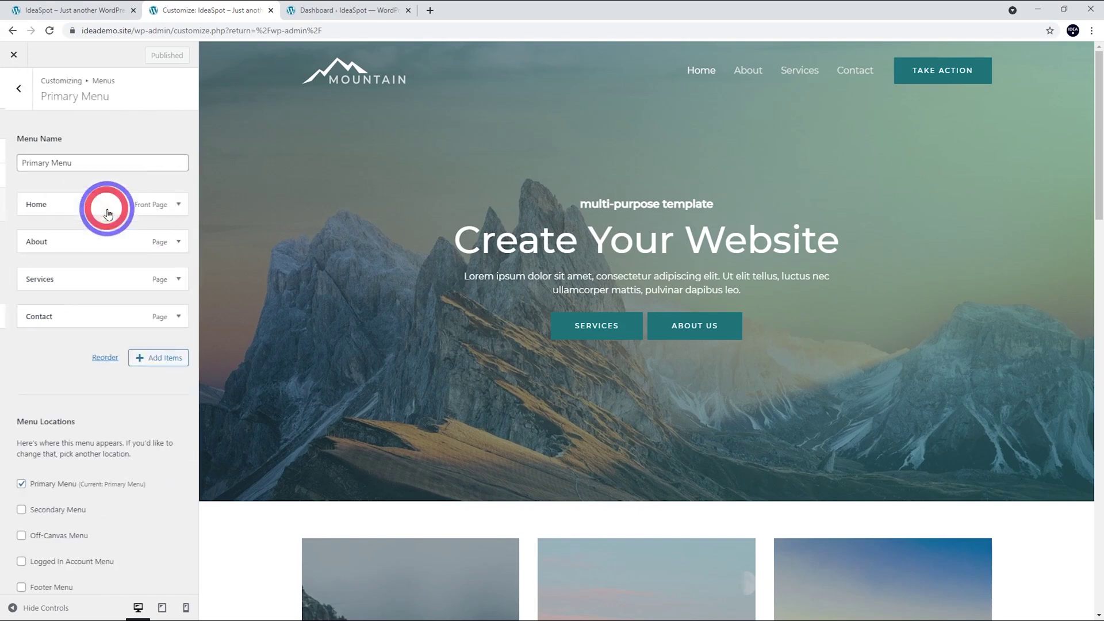
click(149, 359)
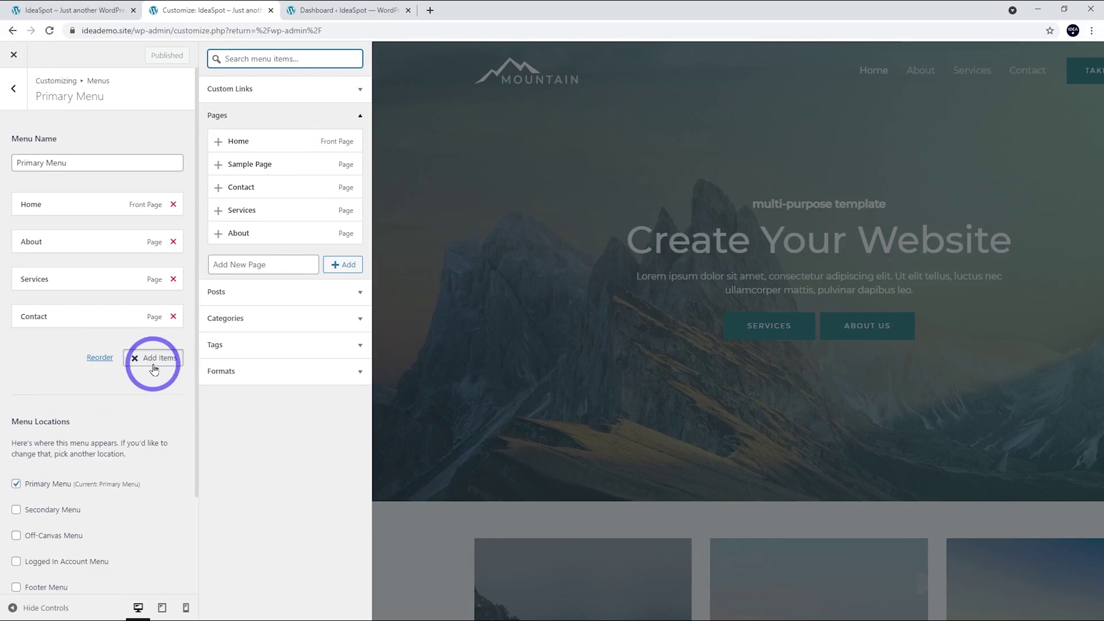
Step: Replace Services with Sample Page in the Primary Menu and publish
click(174, 280)
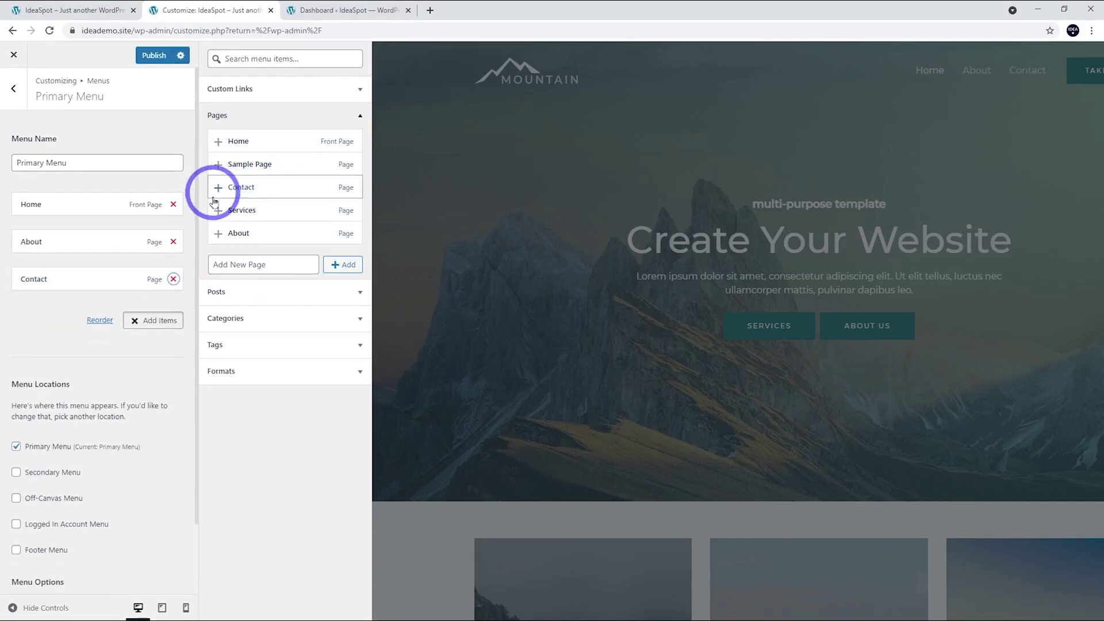
click(217, 165)
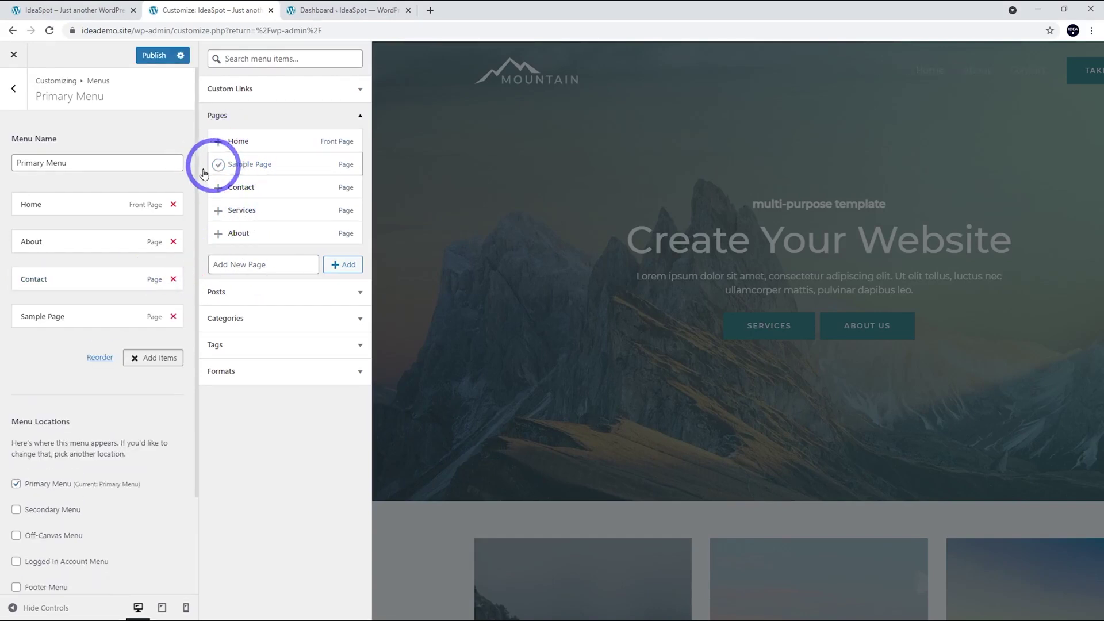
click(152, 56)
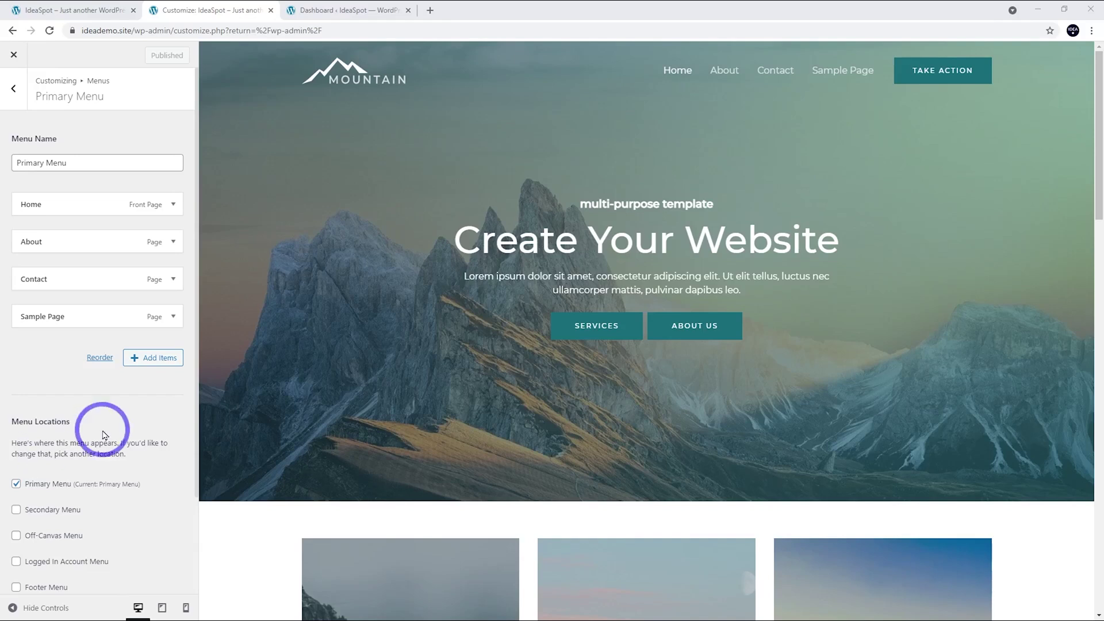
click(148, 359)
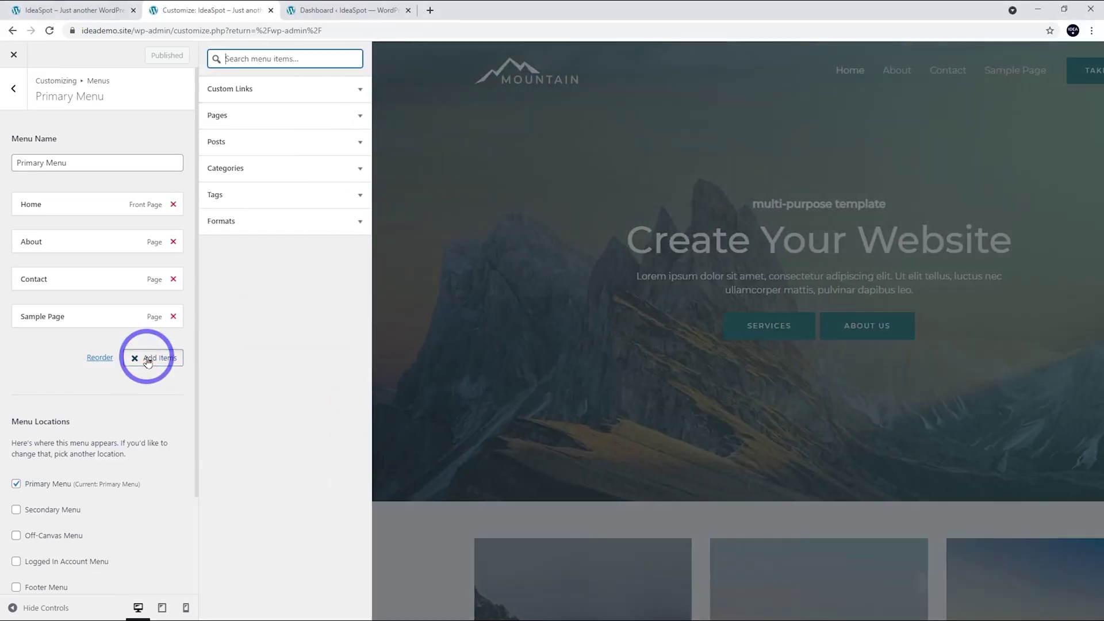
click(248, 151)
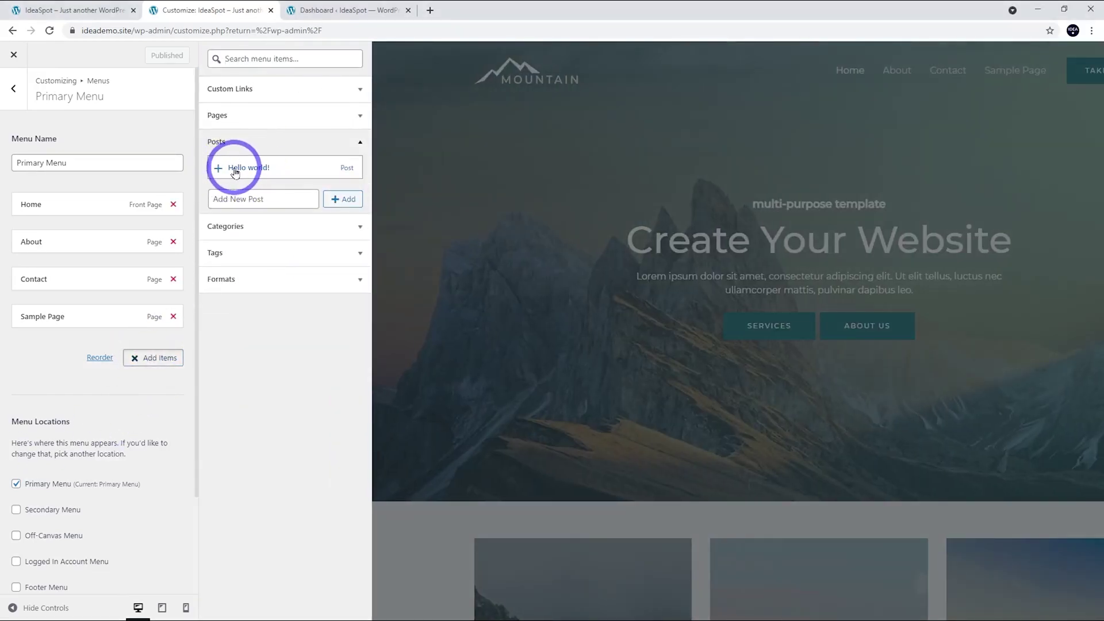
click(235, 169)
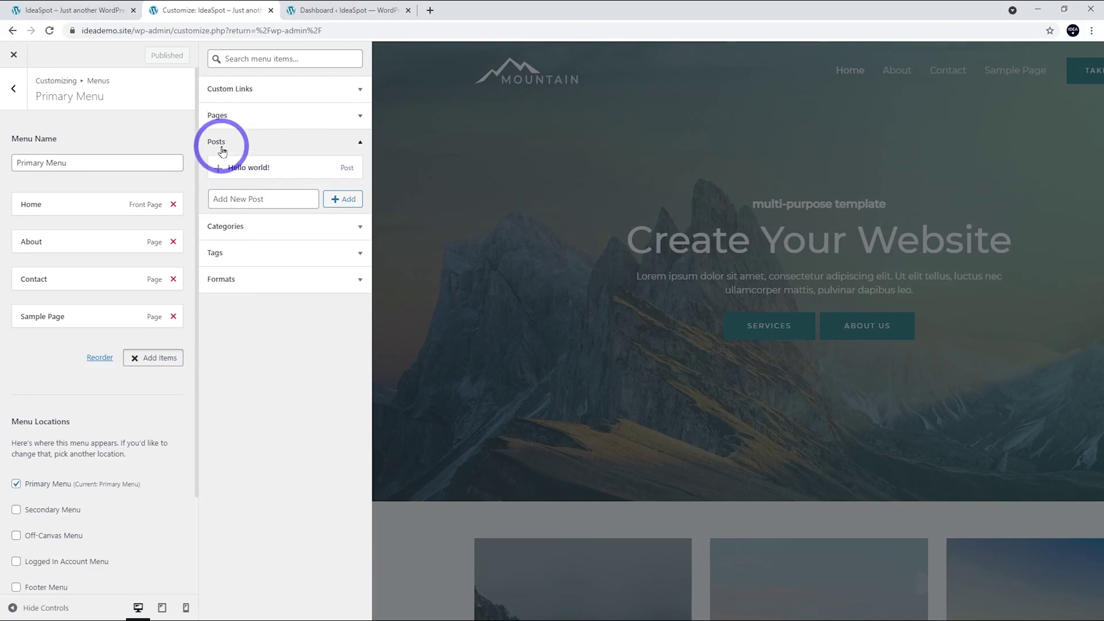
click(236, 88)
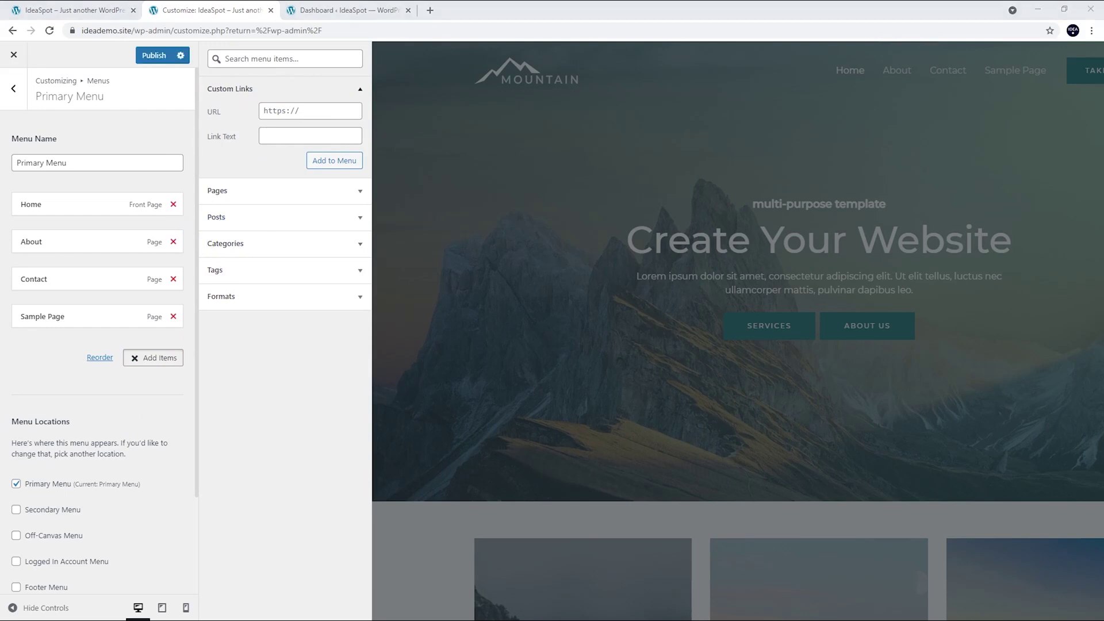
click(136, 358)
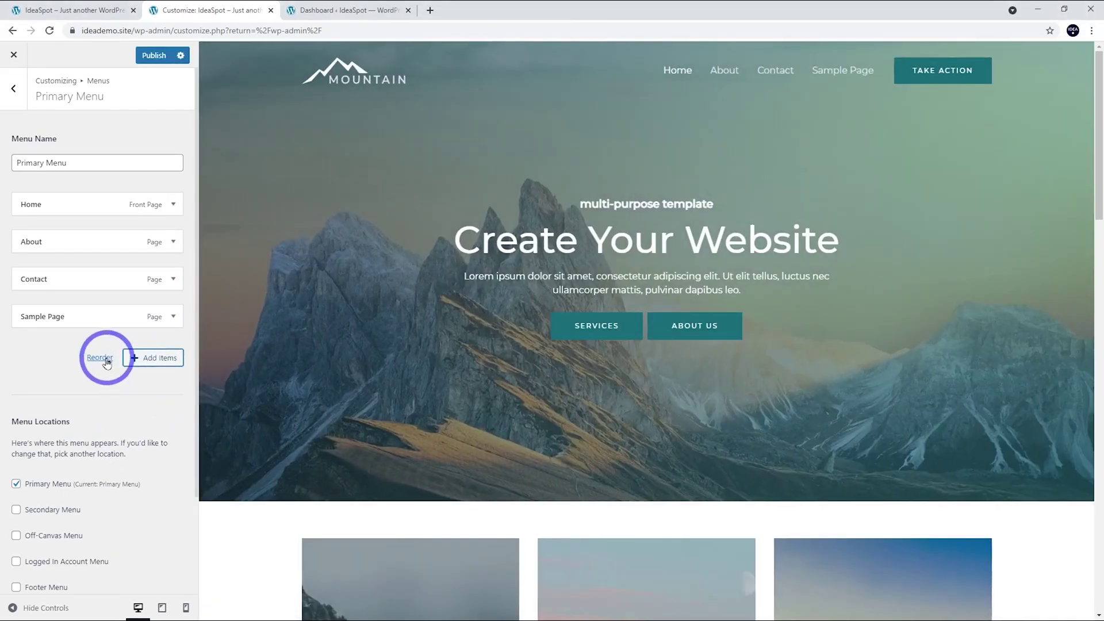
Step: Move Sample Page above Contact and nest it under About, then preview the About page
click(101, 358)
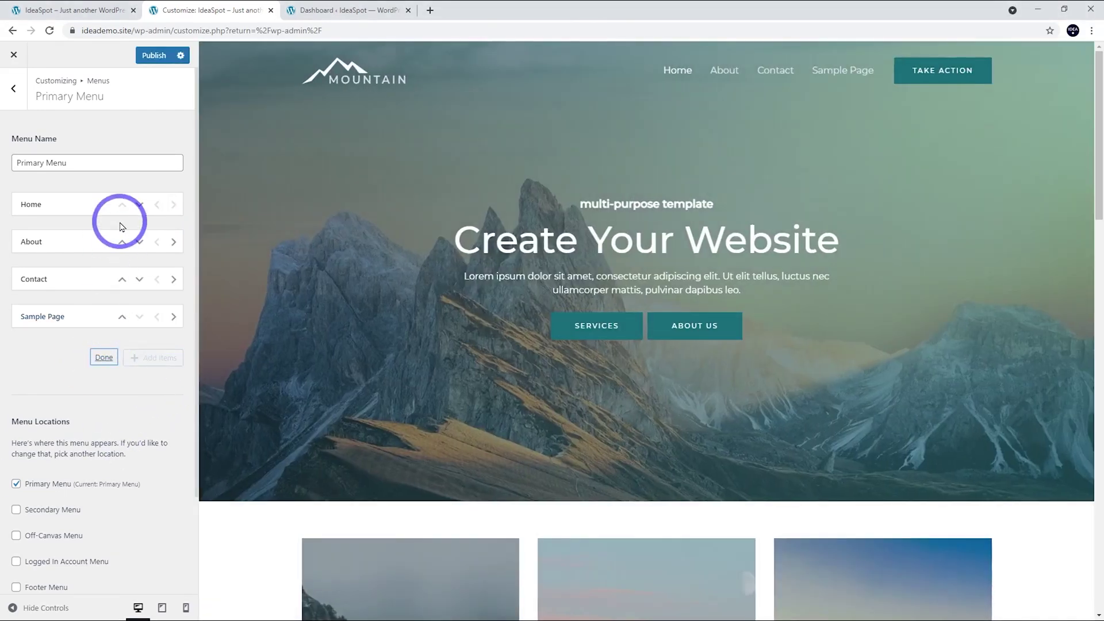
click(123, 318)
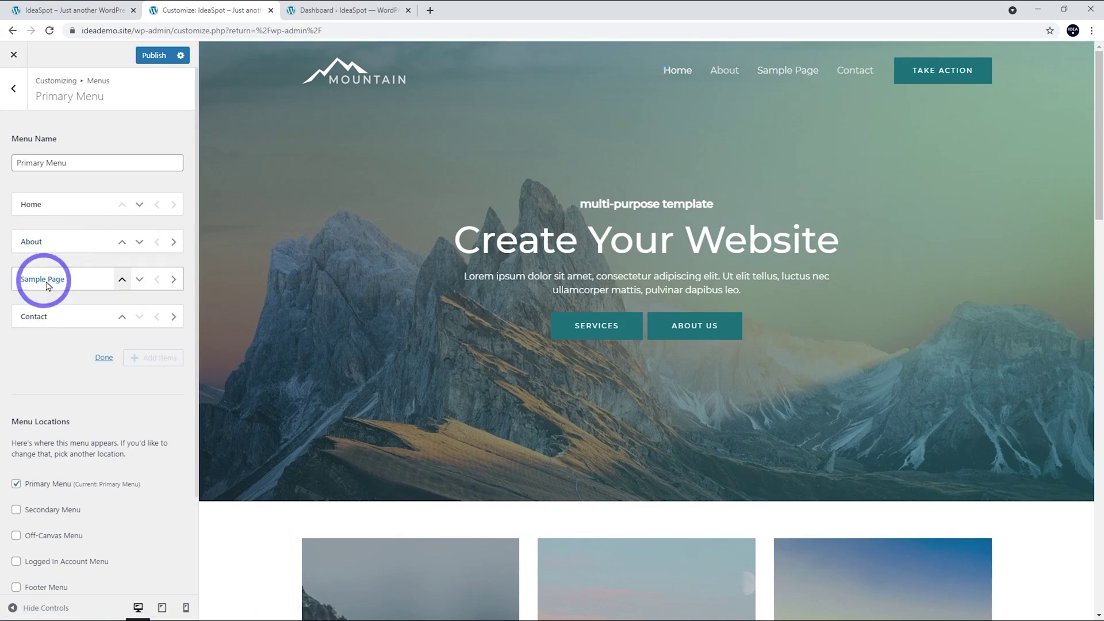
mouse_move(60, 284)
mouse_down()
mouse_move(84, 278)
mouse_move(79, 257)
mouse_move(88, 279)
mouse_move(53, 286)
mouse_up()
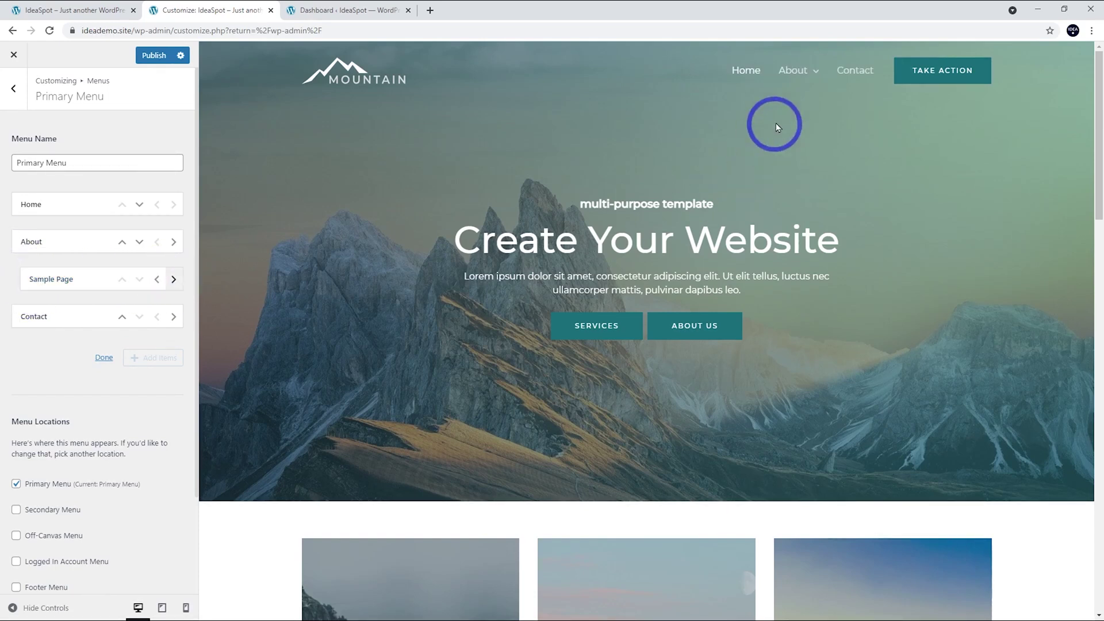
mouse_move(817, 72)
click(817, 101)
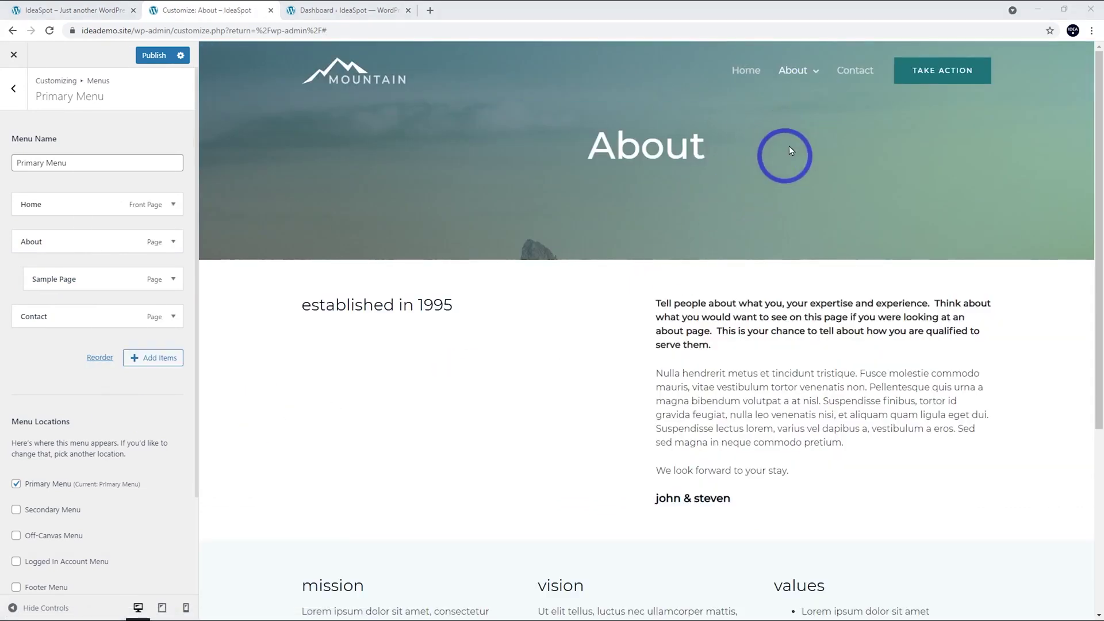
Step: Go from Menus to the Transparent Header's Design colour options
mouse_move(796, 71)
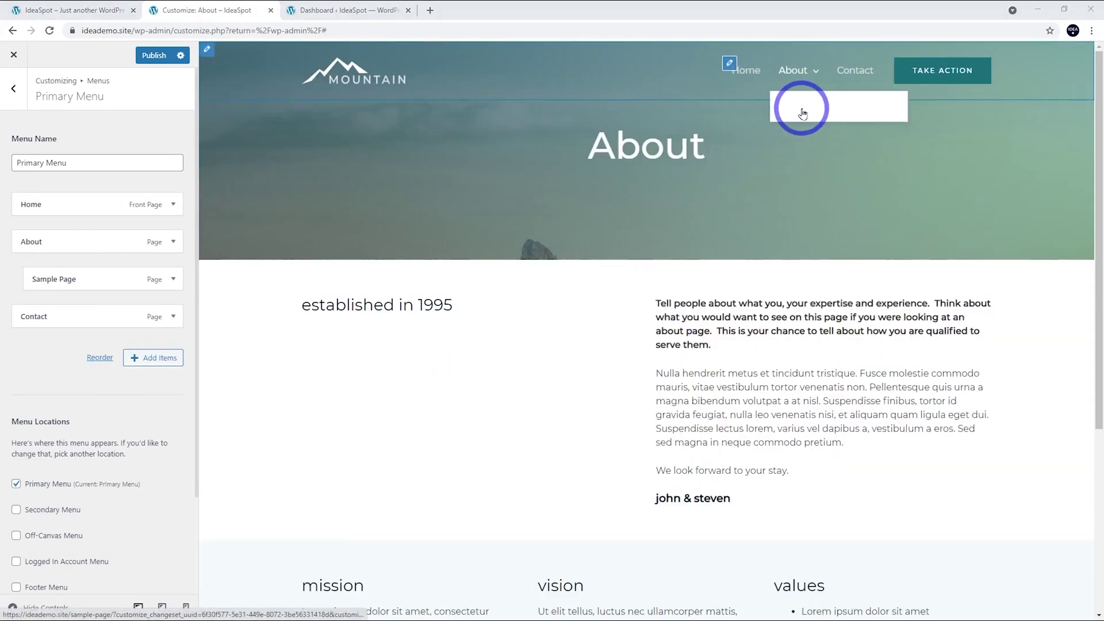
click(17, 92)
click(17, 95)
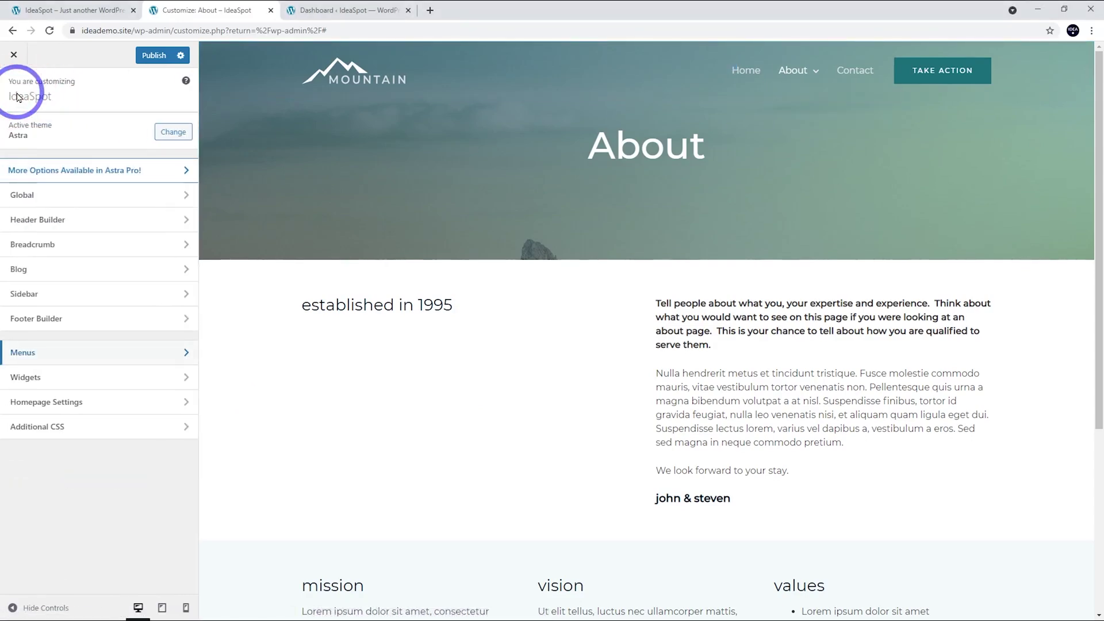
click(43, 218)
click(45, 390)
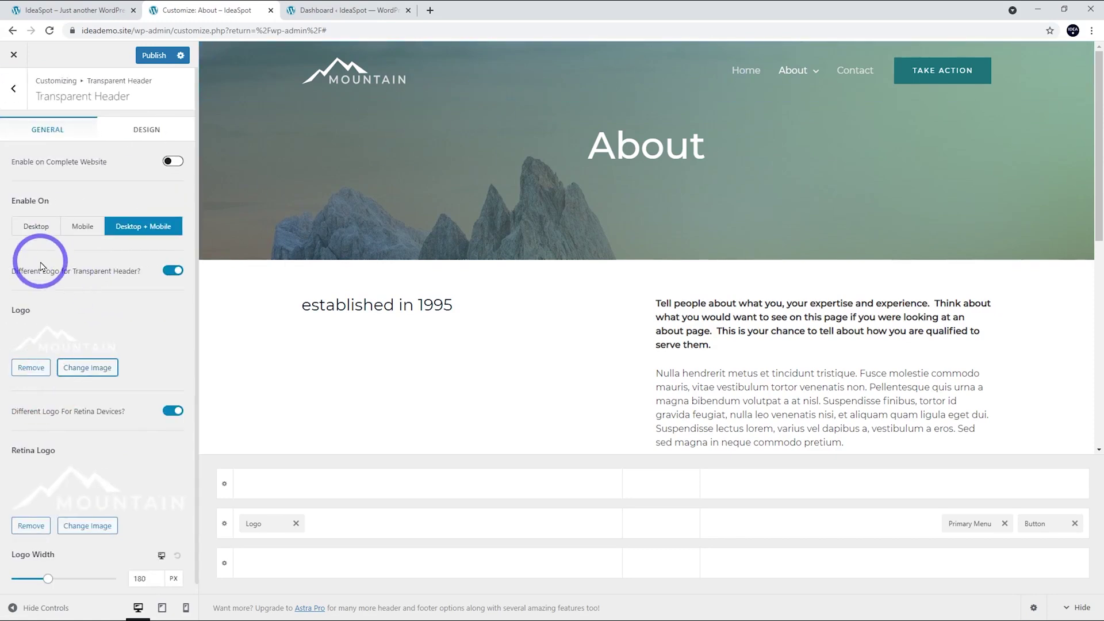
click(145, 130)
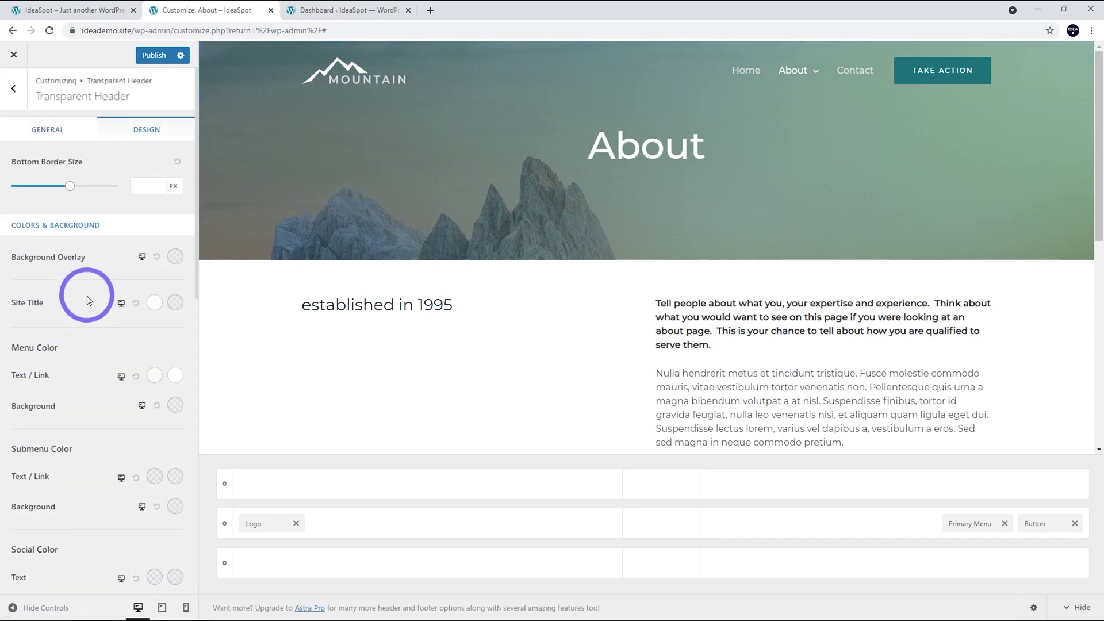
Step: Set the Submenu Color Background to dark blue #0f4373 and publish
click(175, 506)
scroll(147, 462, down, 3)
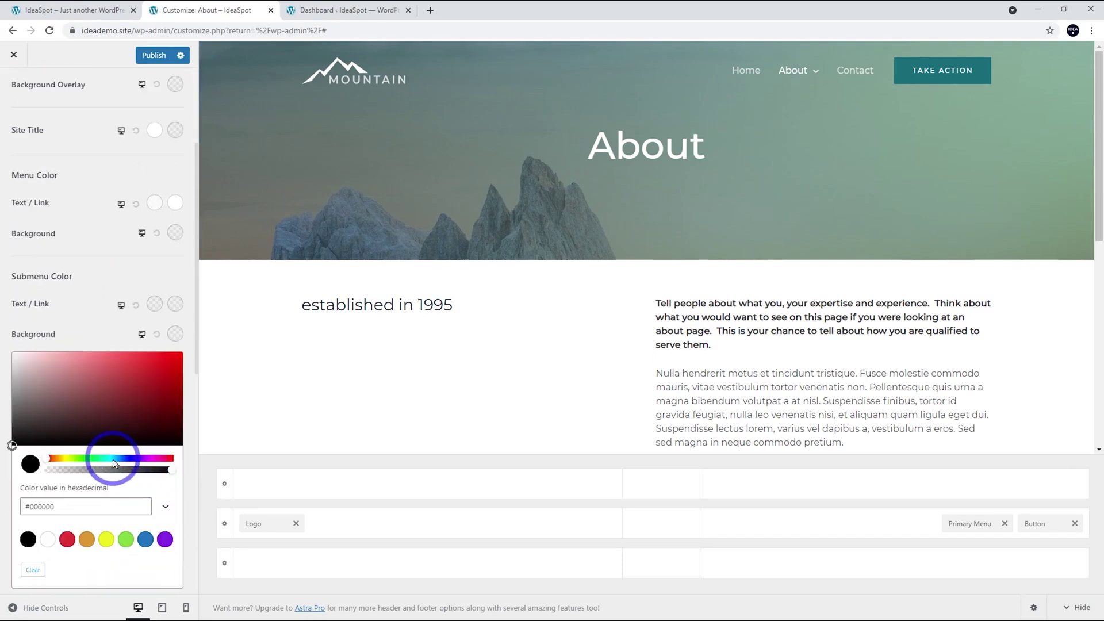
drag(114, 463, 119, 458)
click(161, 404)
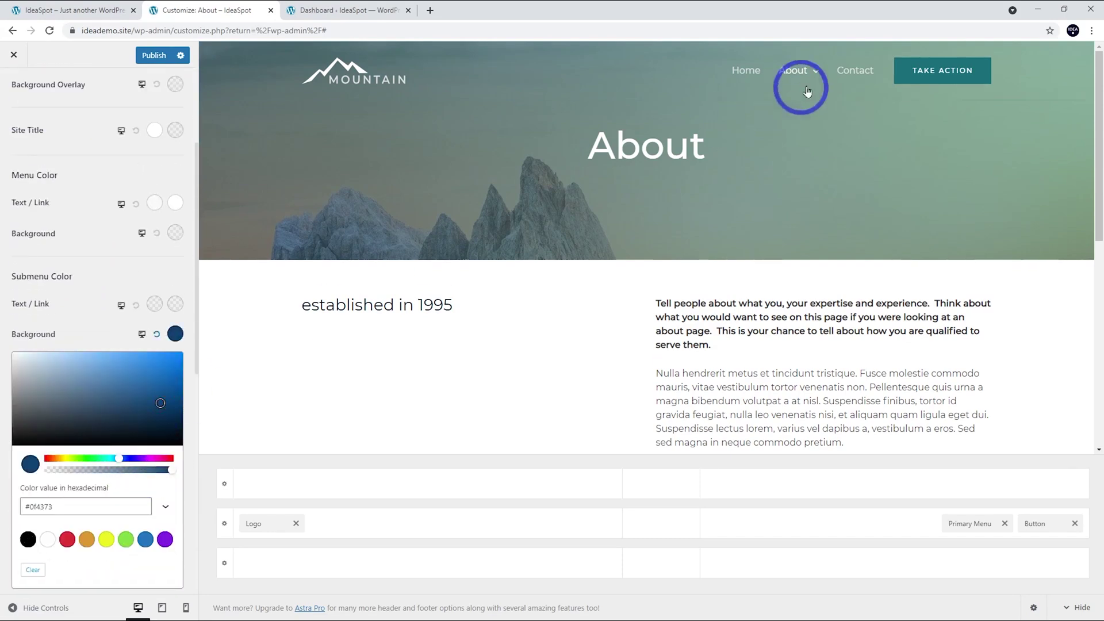
mouse_move(807, 91)
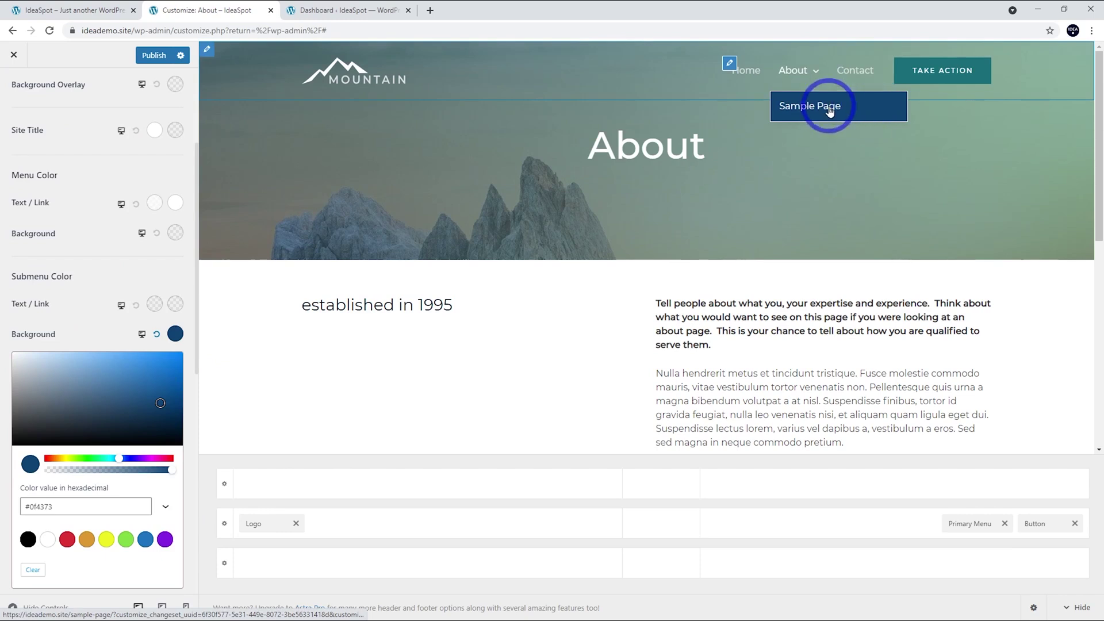
click(154, 55)
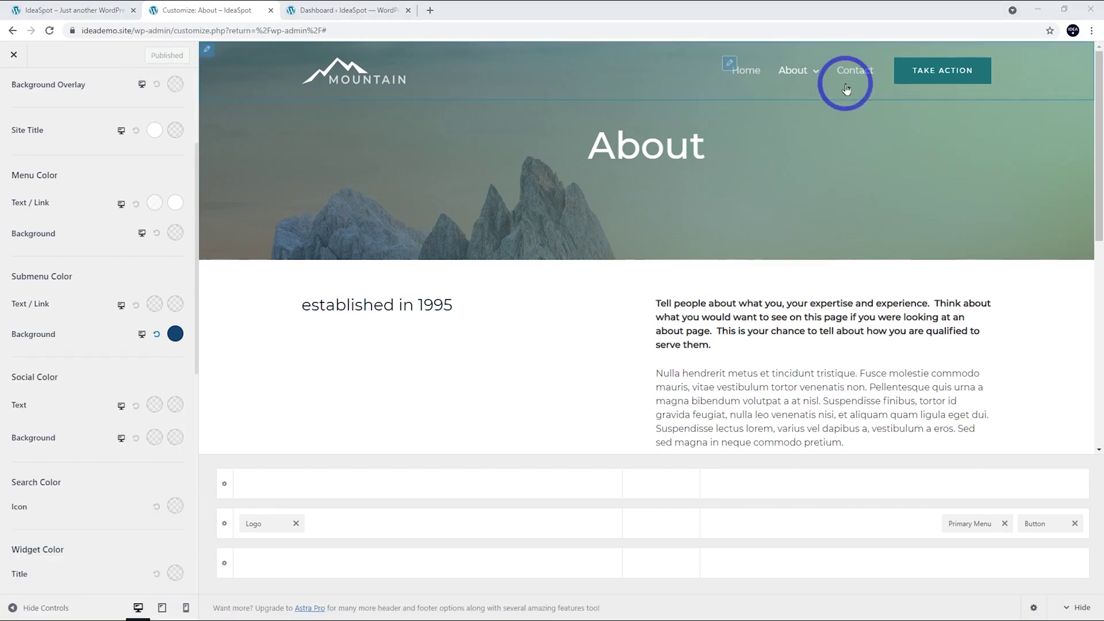
scroll(67, 217, up, 4)
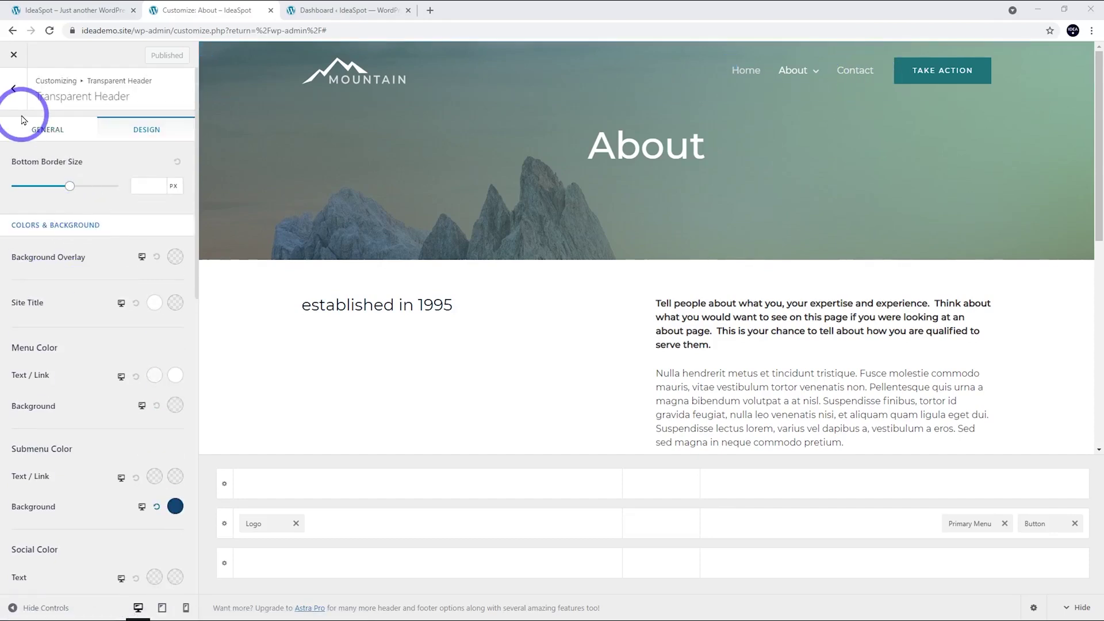
click(12, 92)
Step: Create a new menu named Footer assigned to the Footer Menu location
click(13, 90)
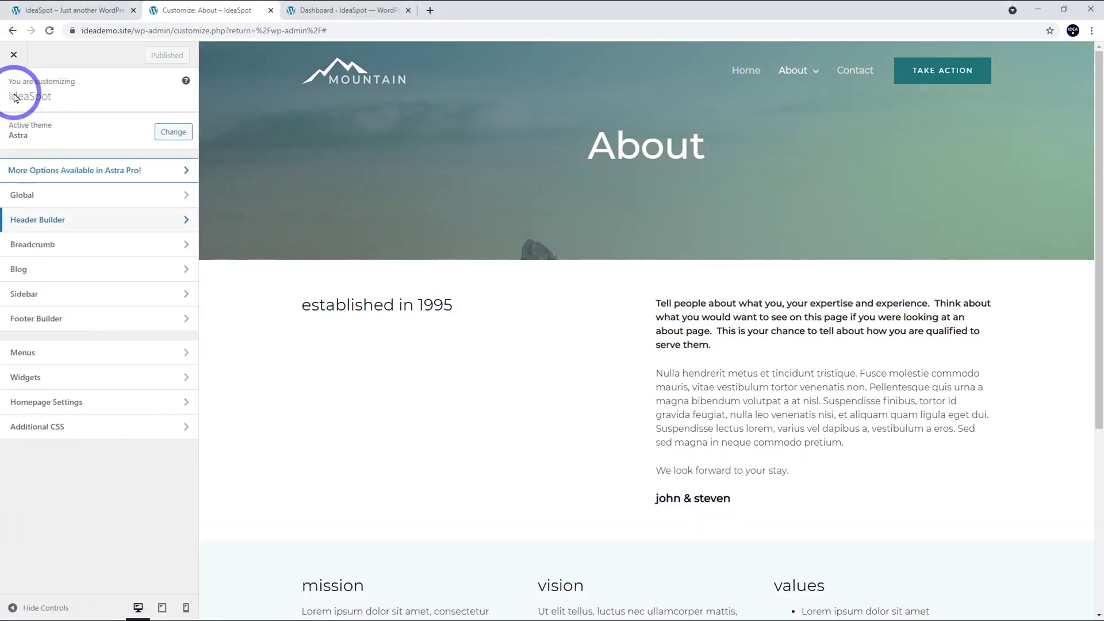
click(72, 353)
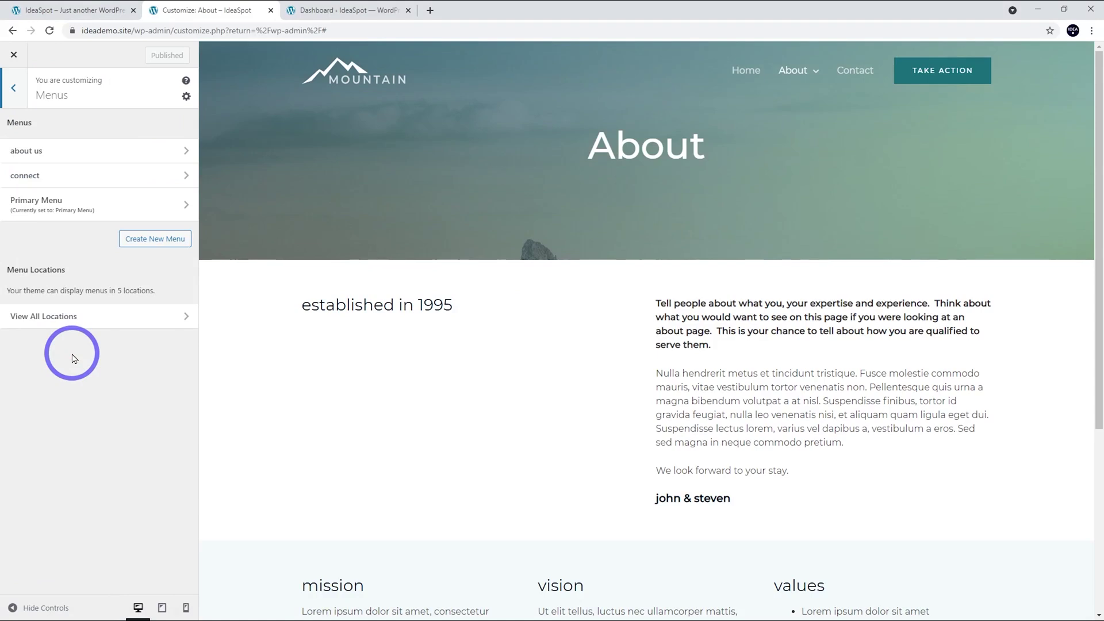
click(144, 239)
click(86, 157)
text(Footer)
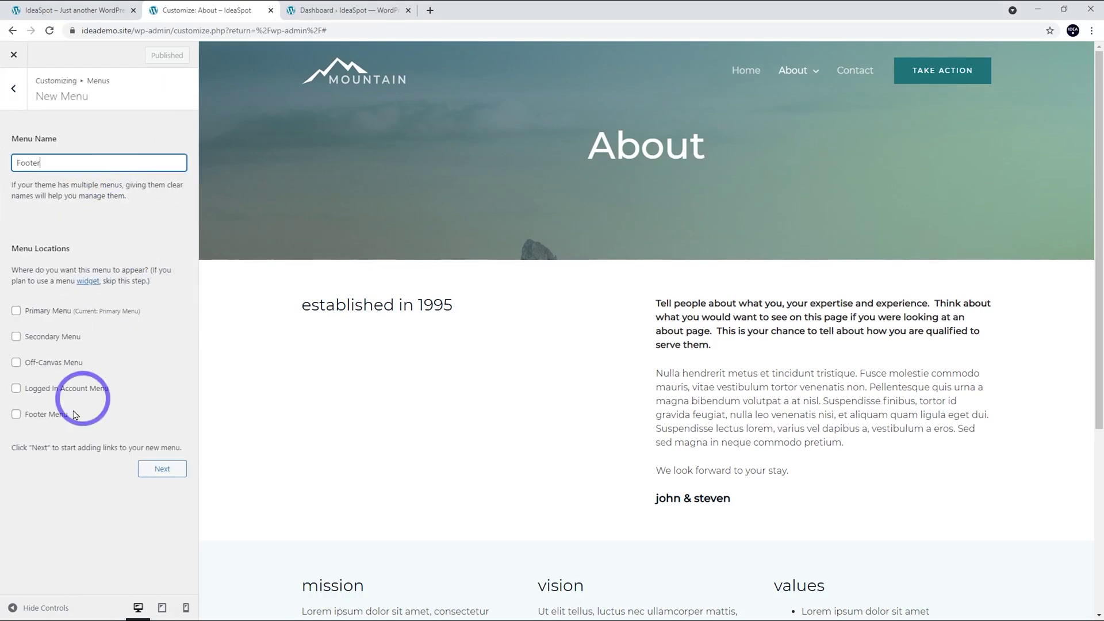
click(17, 416)
click(156, 469)
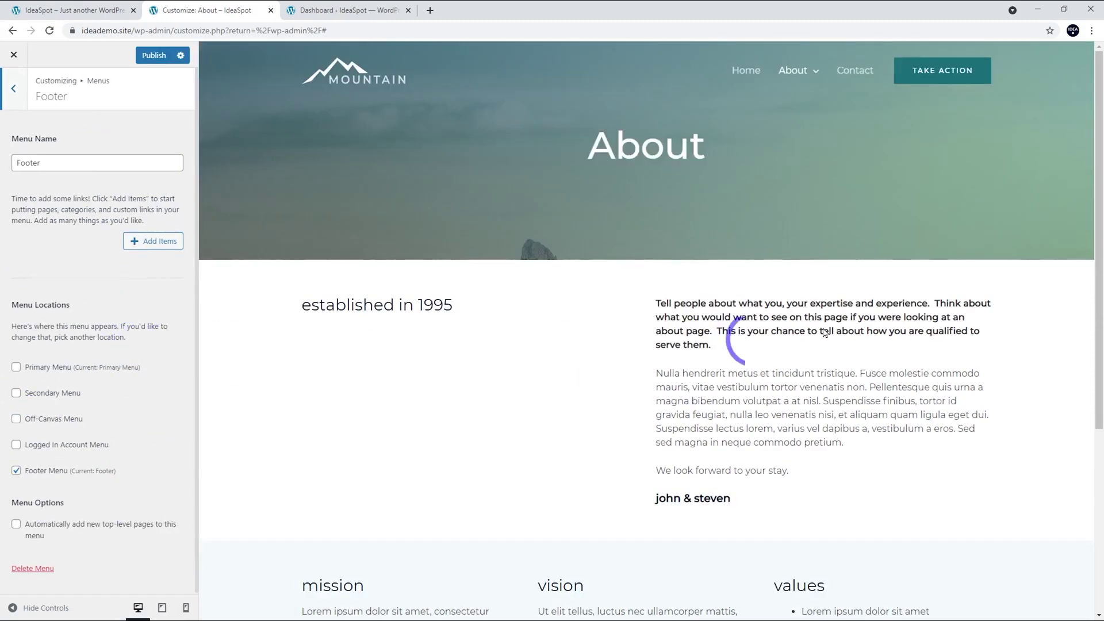
drag(1098, 271, 1100, 431)
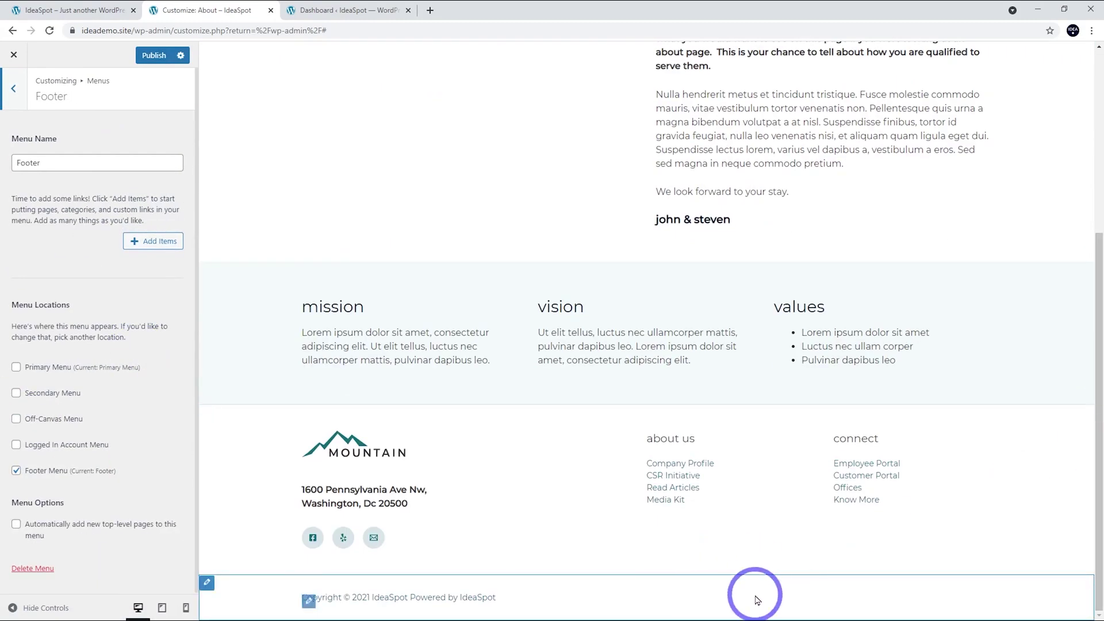
Step: Add the Home, Contact and About pages to the Footer menu and publish
click(152, 242)
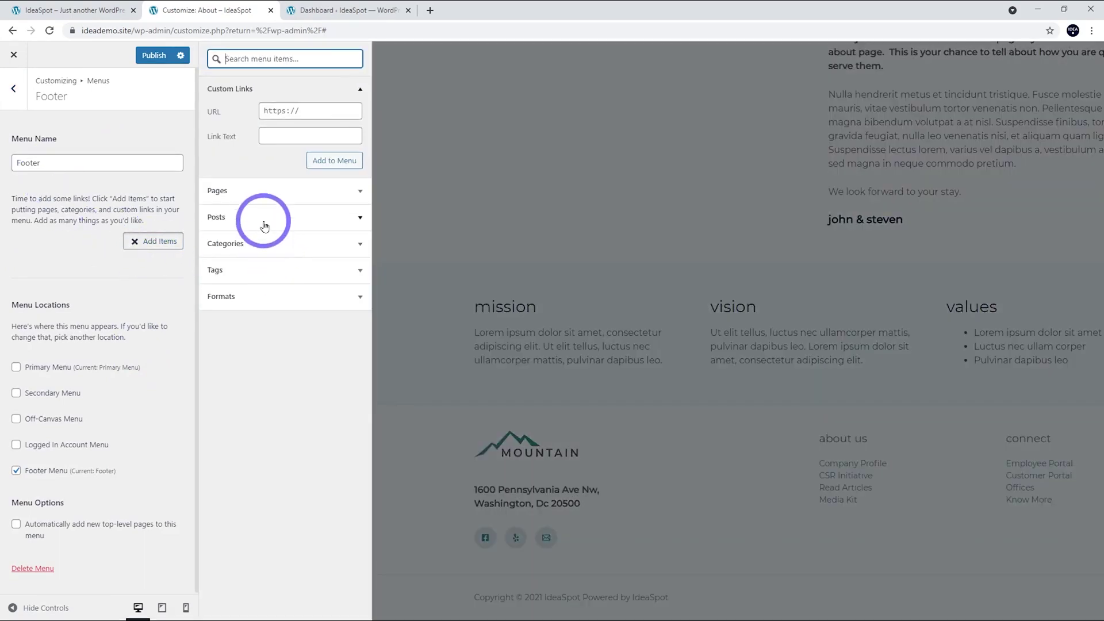
click(263, 191)
click(218, 141)
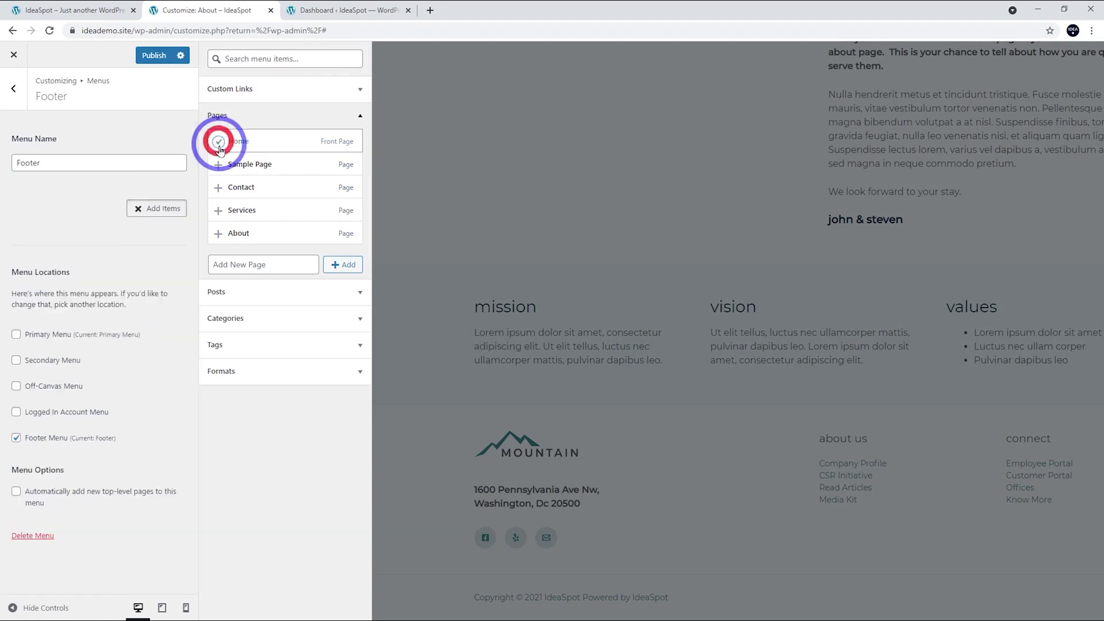
click(218, 187)
click(218, 236)
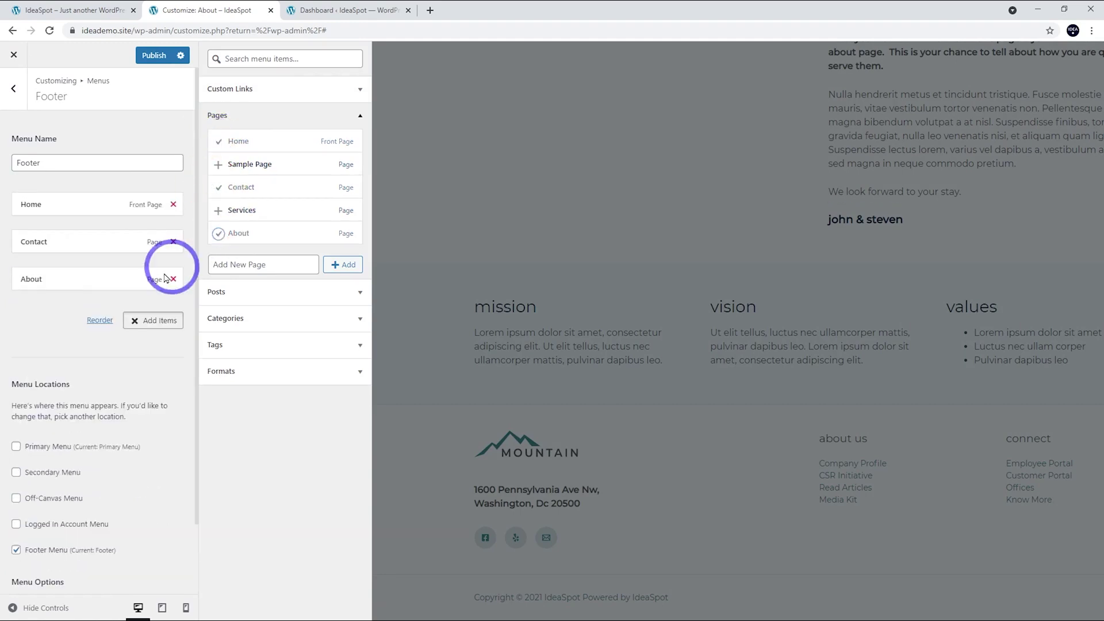
click(154, 55)
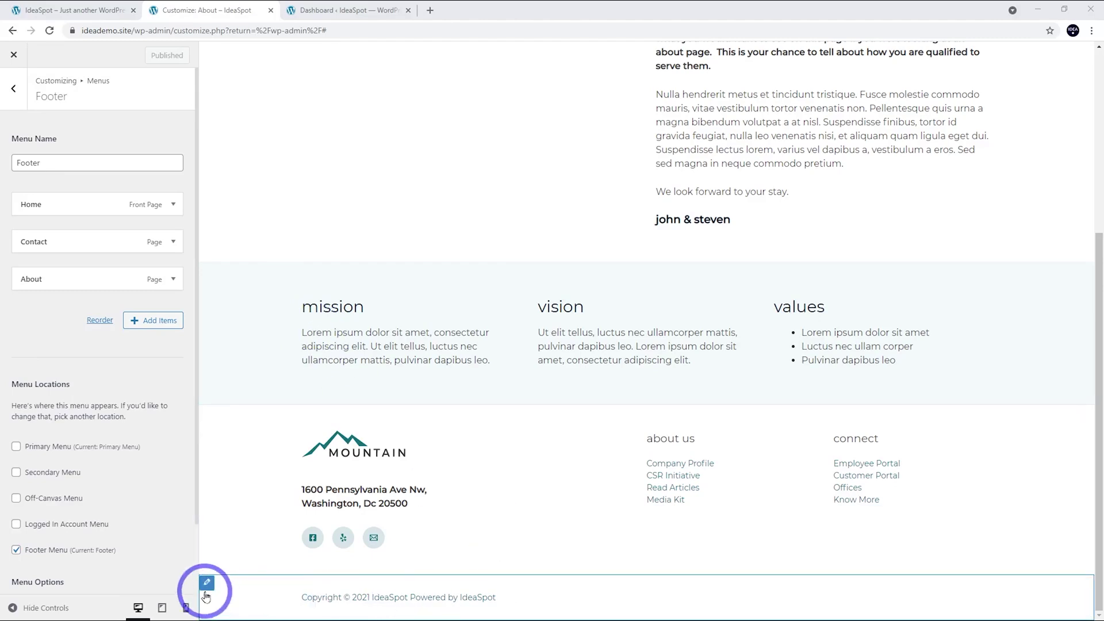
click(207, 583)
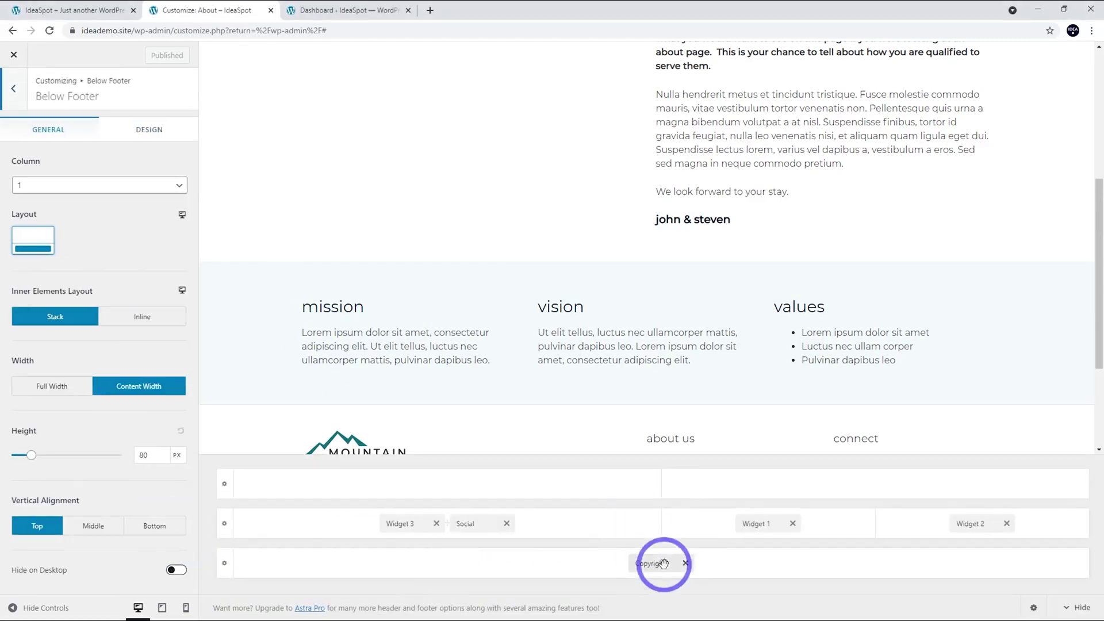
Step: Set the Below Footer row to 2 columns, add Footer Menu in the second, and publish
scroll(661, 326, down, 3)
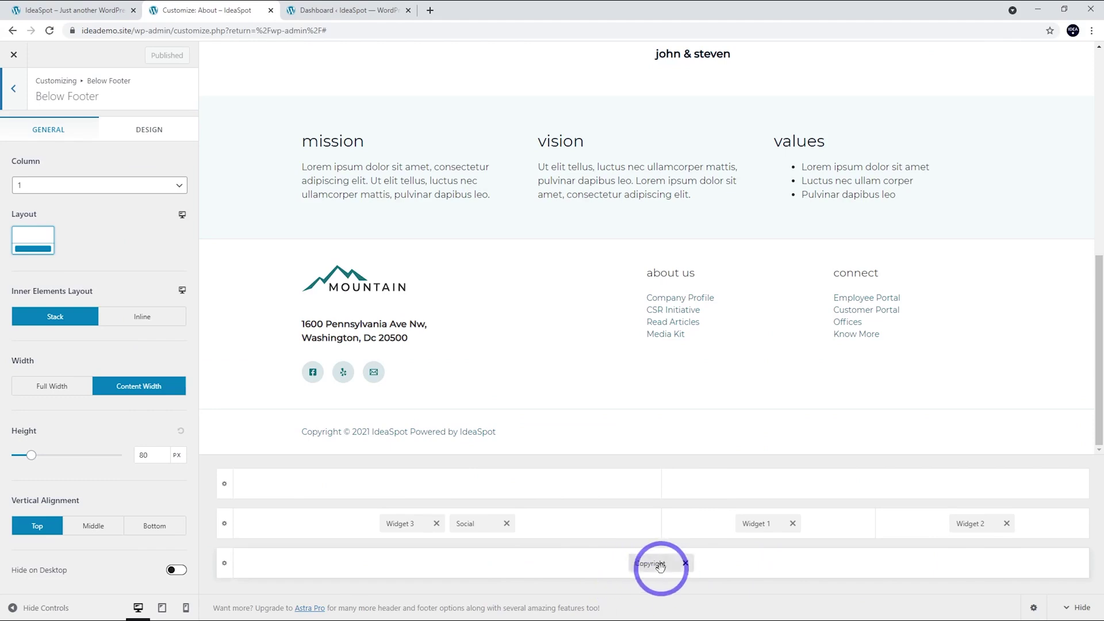
click(45, 183)
click(33, 212)
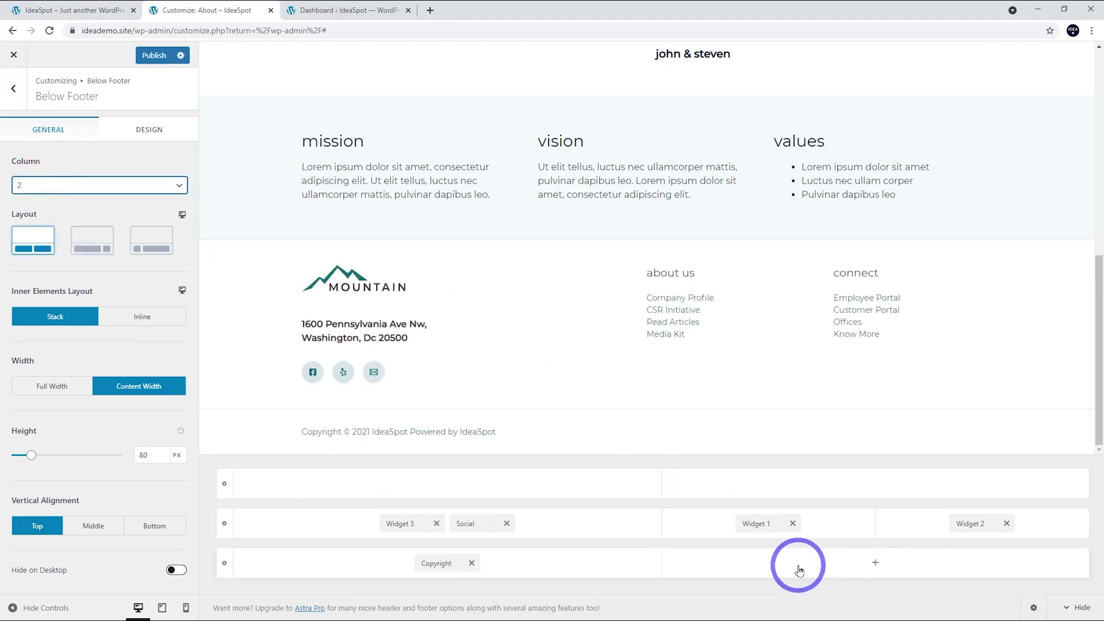
click(875, 564)
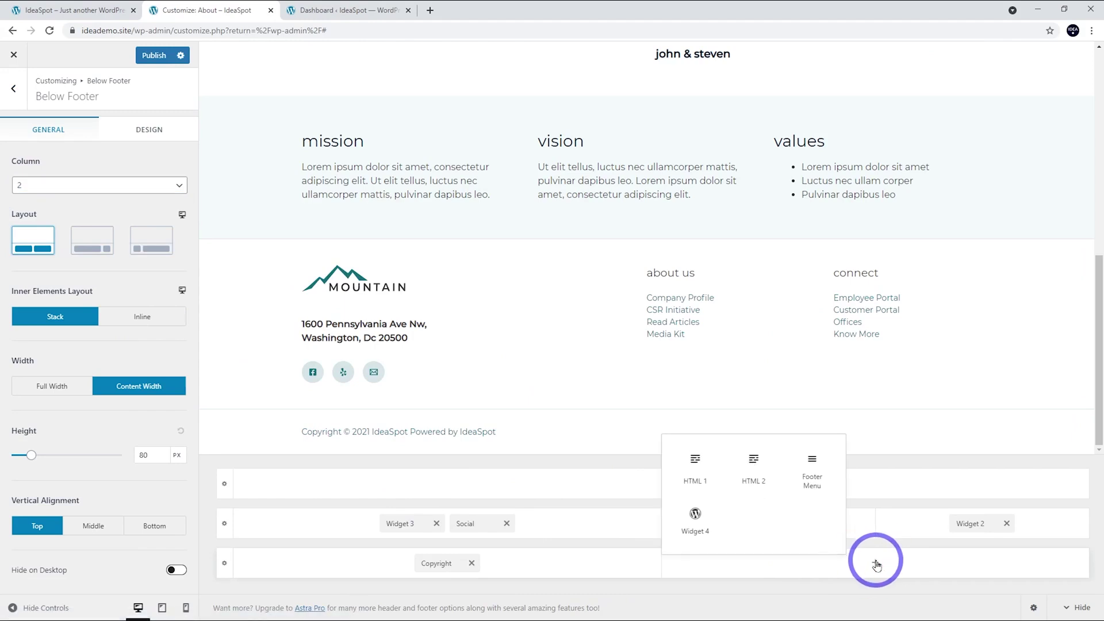
click(810, 472)
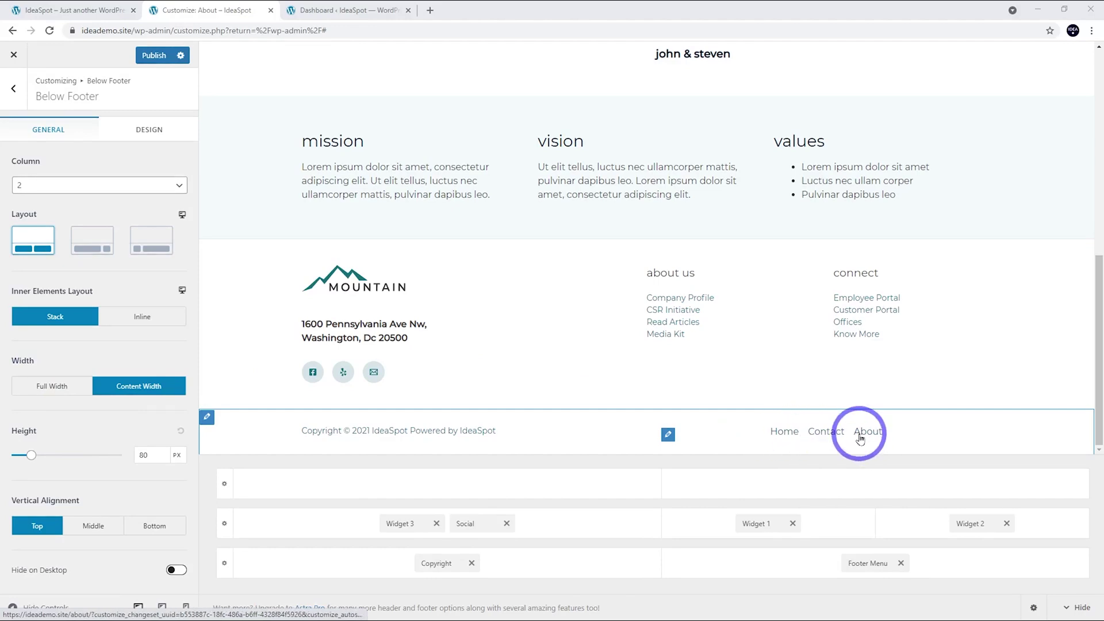
click(154, 55)
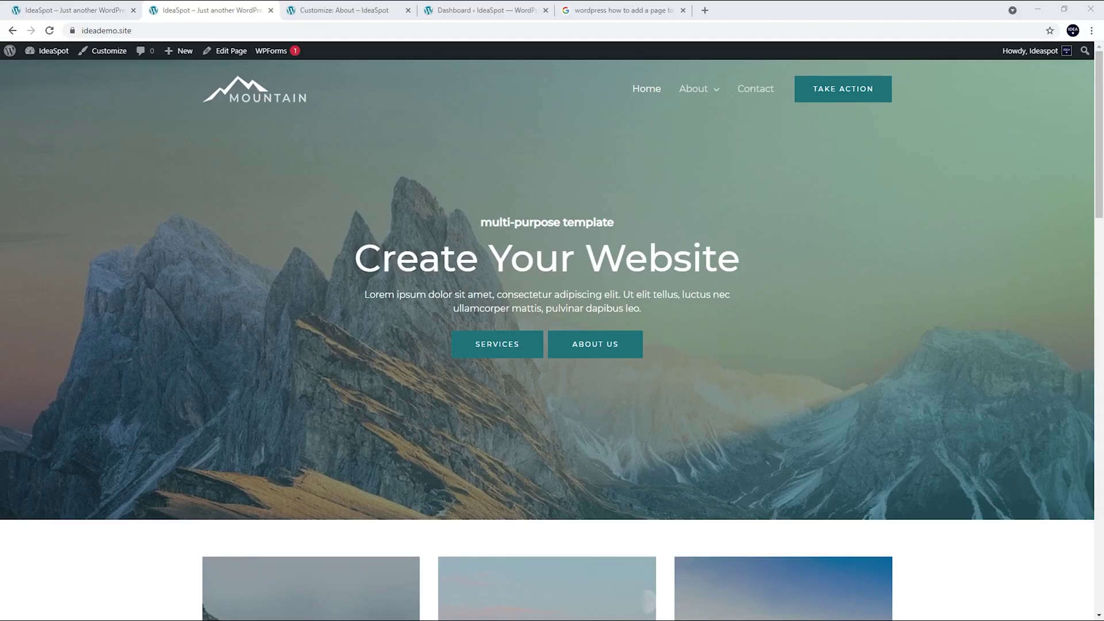